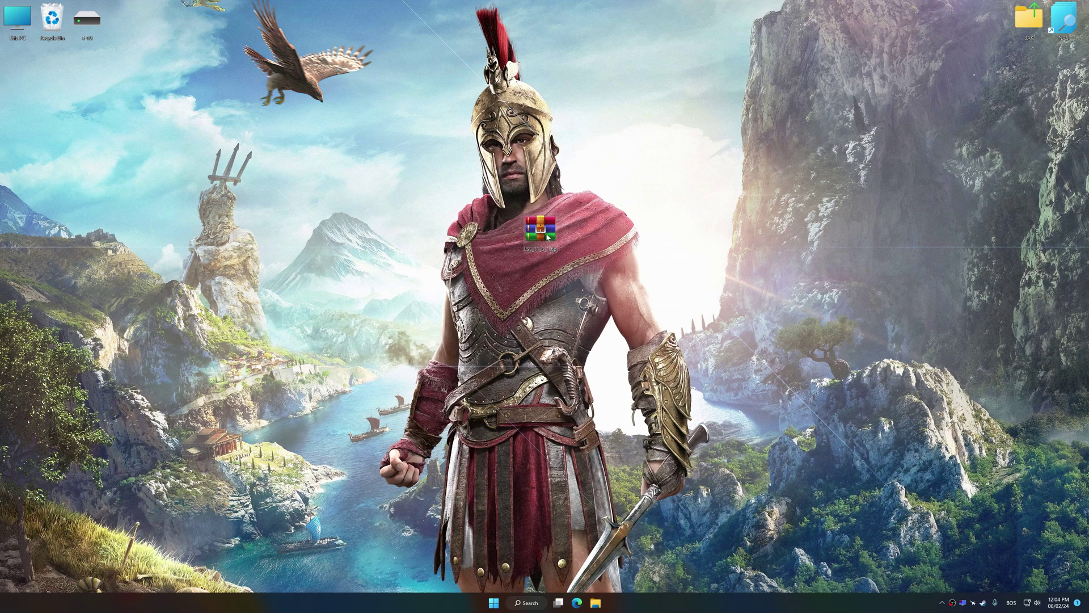
# Extract the downloaded Low Specs Experience archive and start its installer
pyautogui.rightClick(547, 236)
pyautogui.click(668, 276)
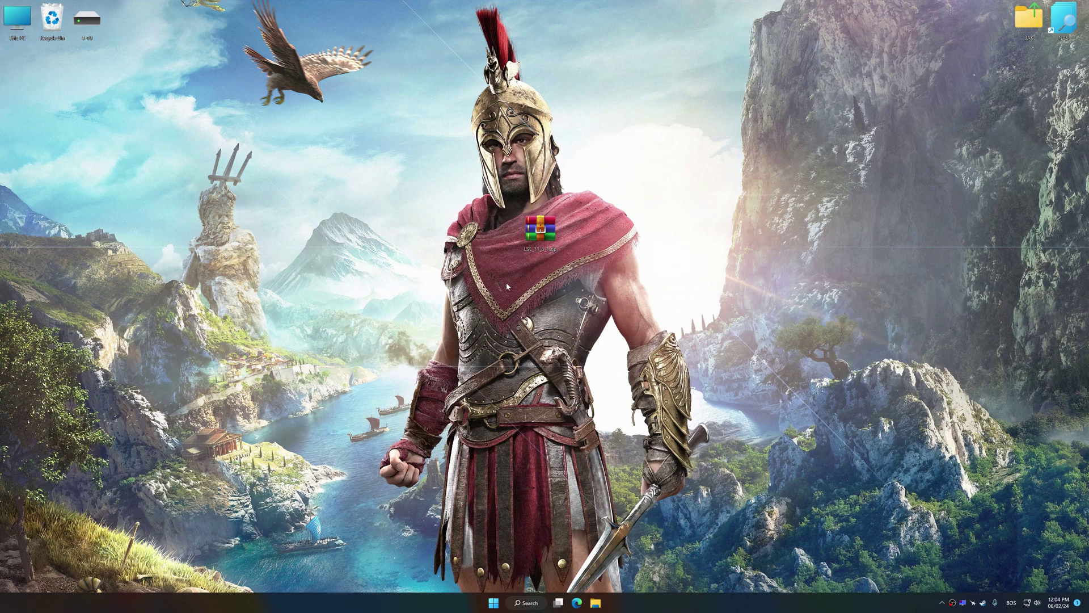
pyautogui.doubleClick(18, 237)
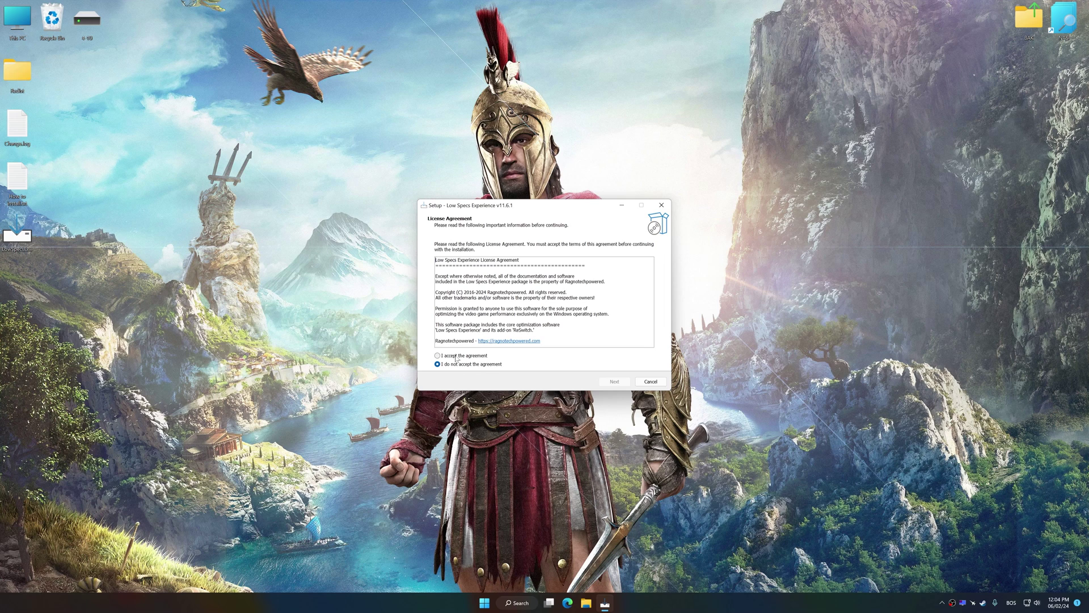
# Accept the license, finish installing LSE, and move the new LSE and ReSwitch shortcuts near the desktop centre
pyautogui.click(448, 355)
pyautogui.click(613, 381)
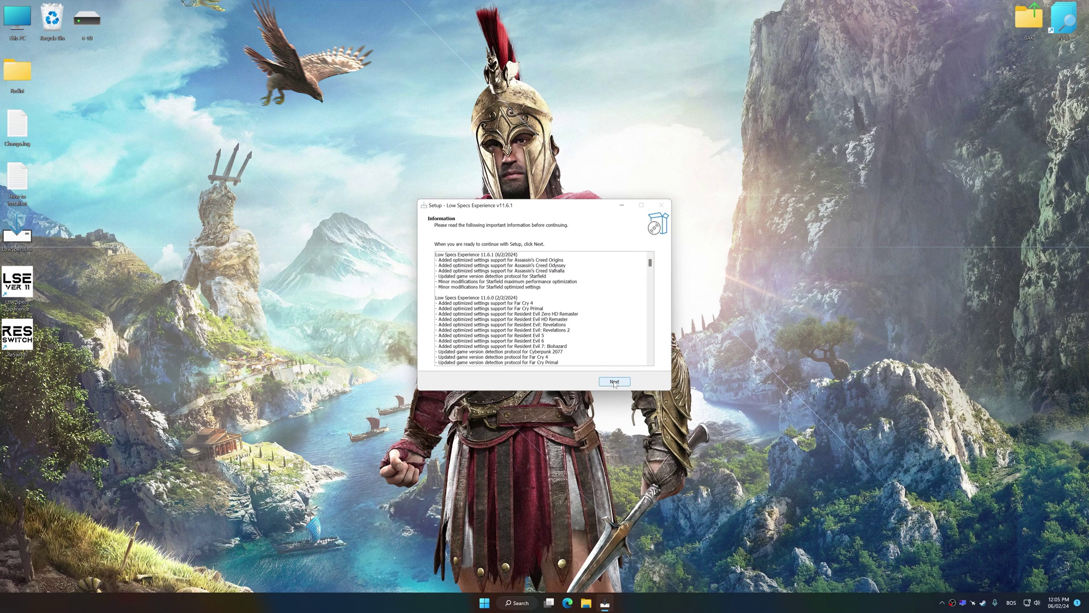
pyautogui.click(615, 384)
pyautogui.moveTo(60, 129); pyautogui.dragTo(9, 358)
pyautogui.moveTo(17, 289); pyautogui.dragTo(523, 287)
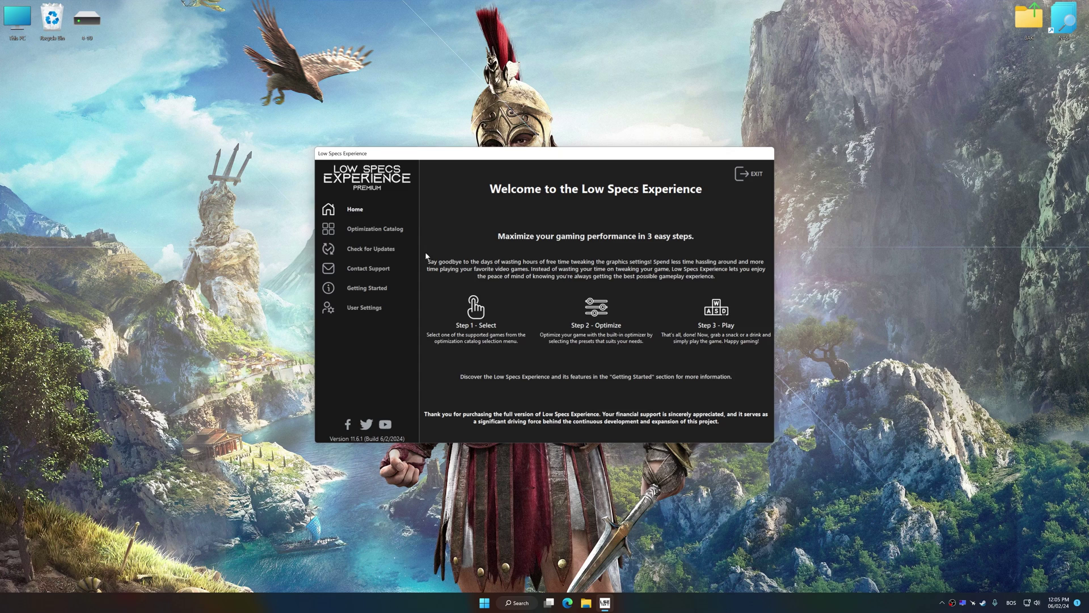
# Pick Assassin's Creed Odyssey in the Optimization Catalog and load its optimization package
pyautogui.click(374, 232)
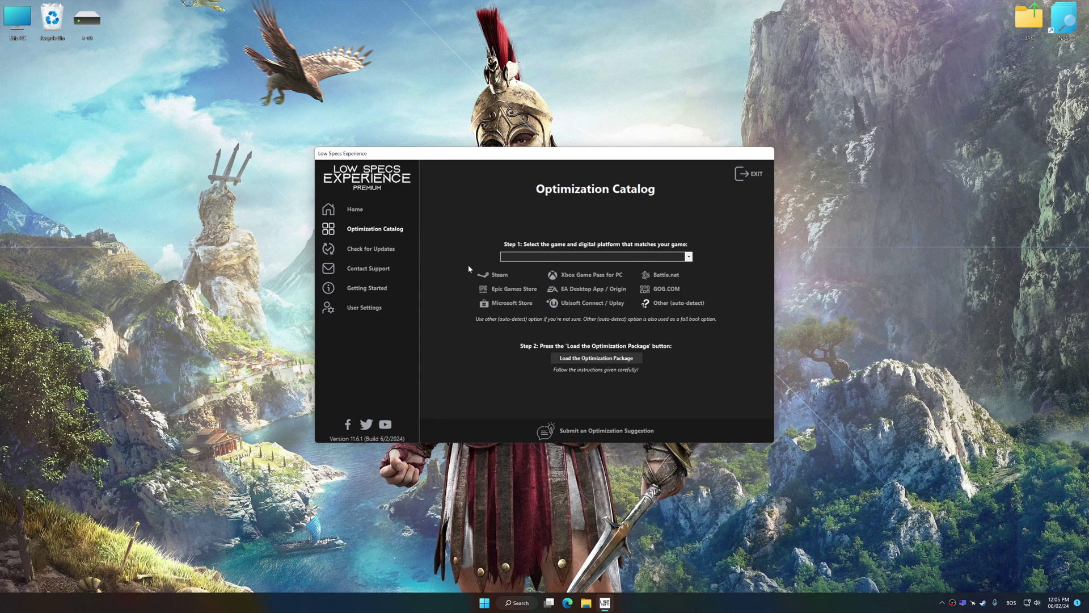
pyautogui.click(549, 256)
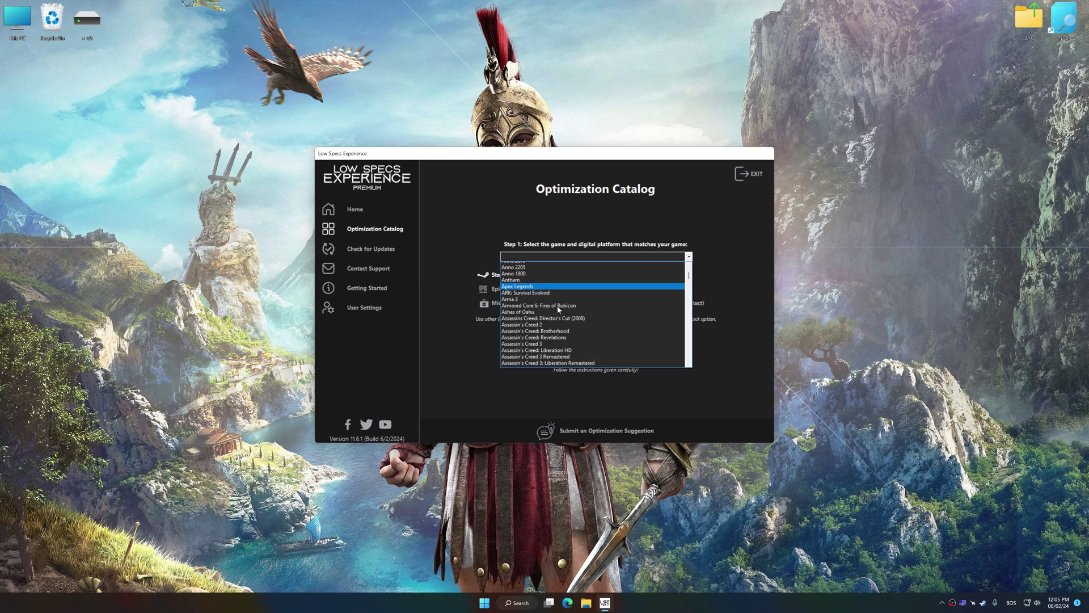
pyautogui.scroll(-6, 559, 306)
pyautogui.click(558, 328)
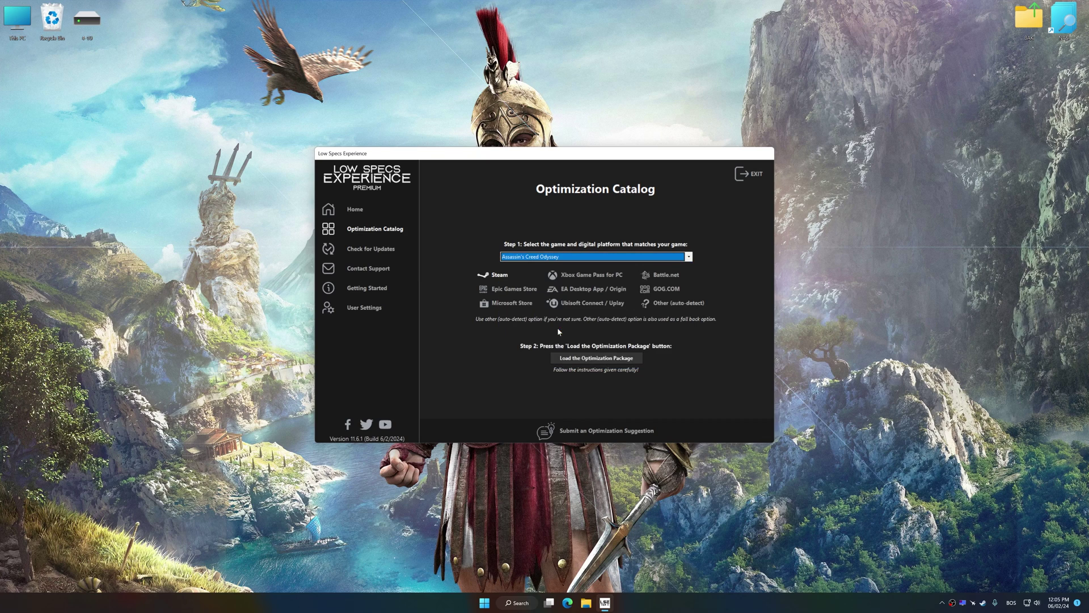
pyautogui.click(602, 358)
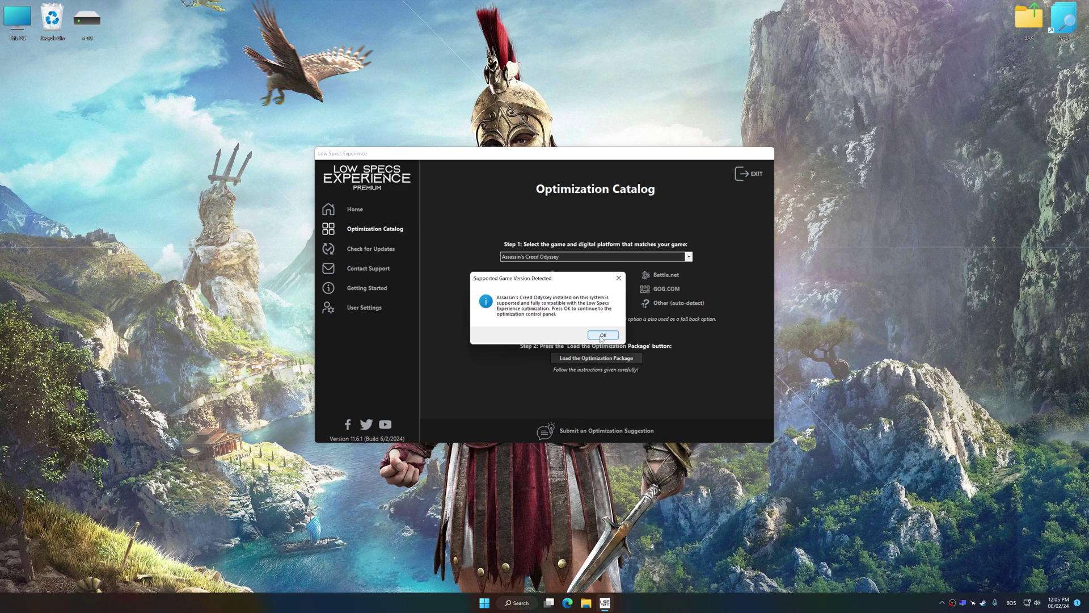
# Confirm the supported version, then choose Optimized Settings with the Balanced preset at 3840 x 2160
pyautogui.click(600, 337)
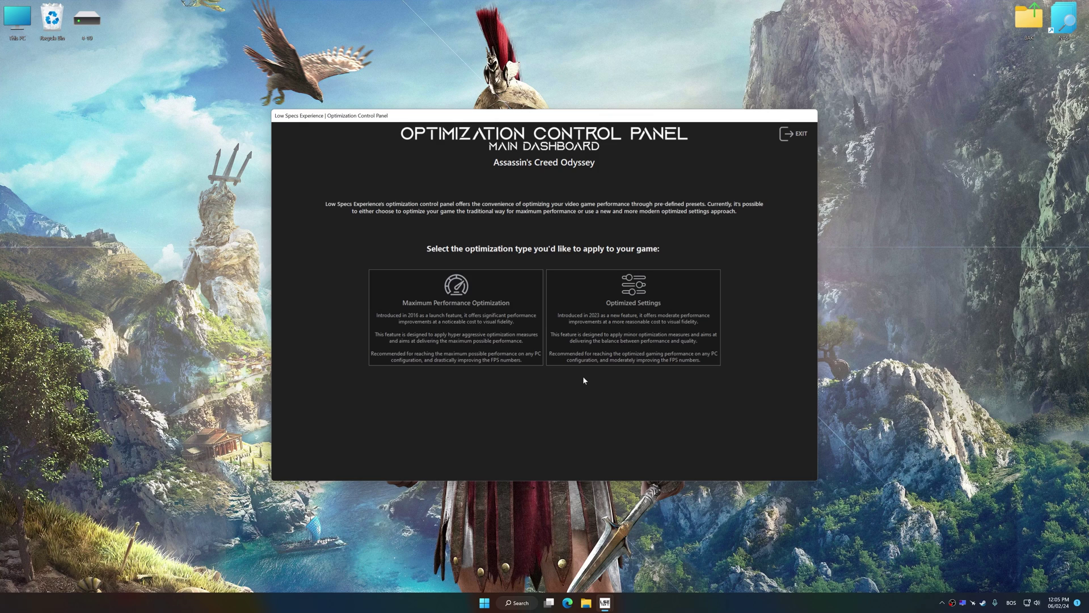
pyautogui.click(641, 332)
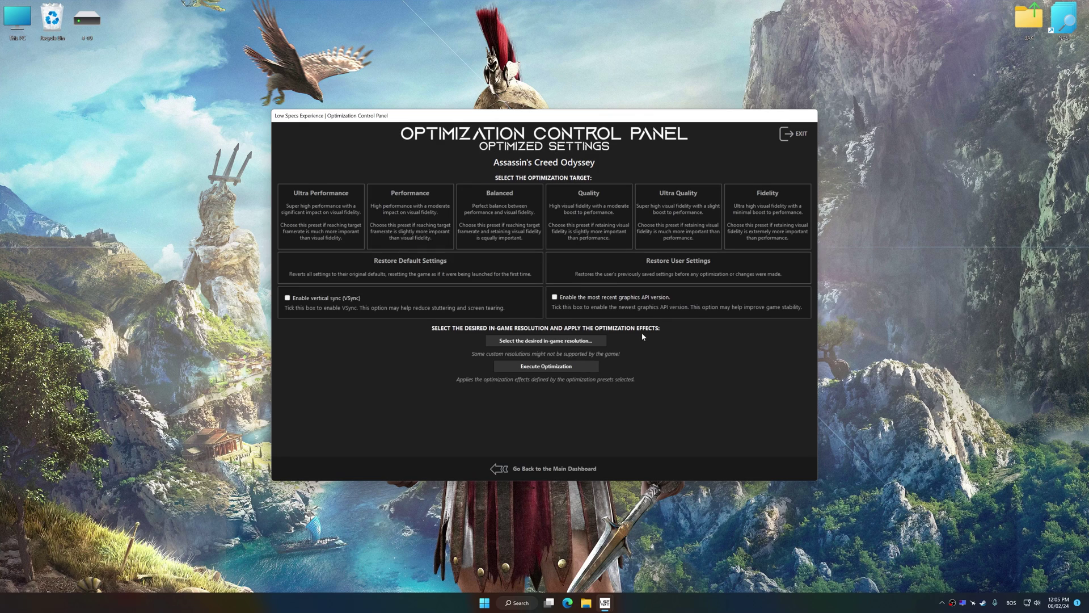
pyautogui.click(511, 244)
pyautogui.click(568, 341)
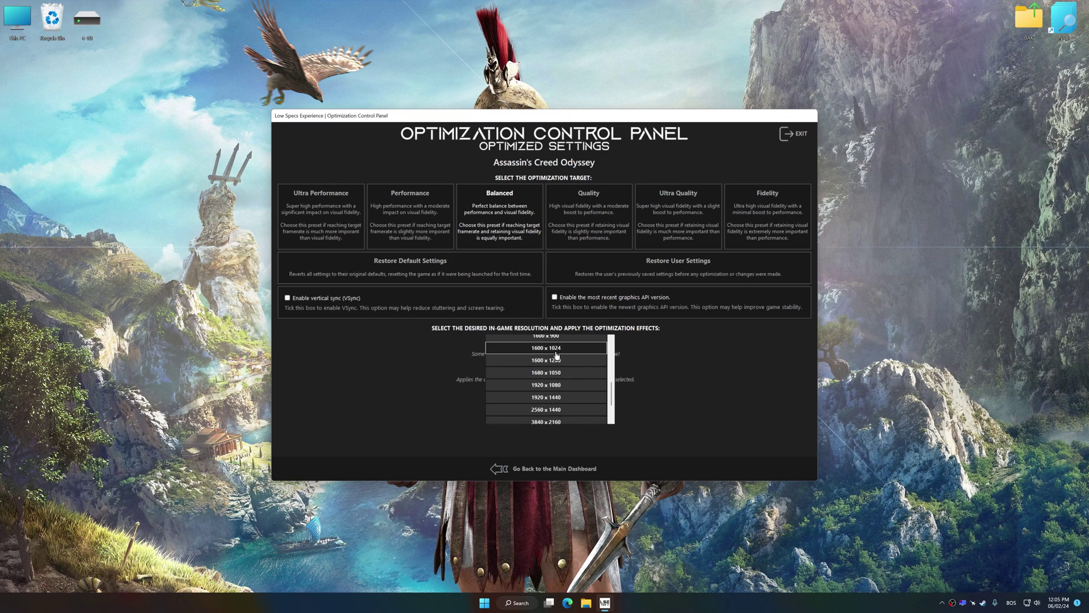
pyautogui.click(549, 381)
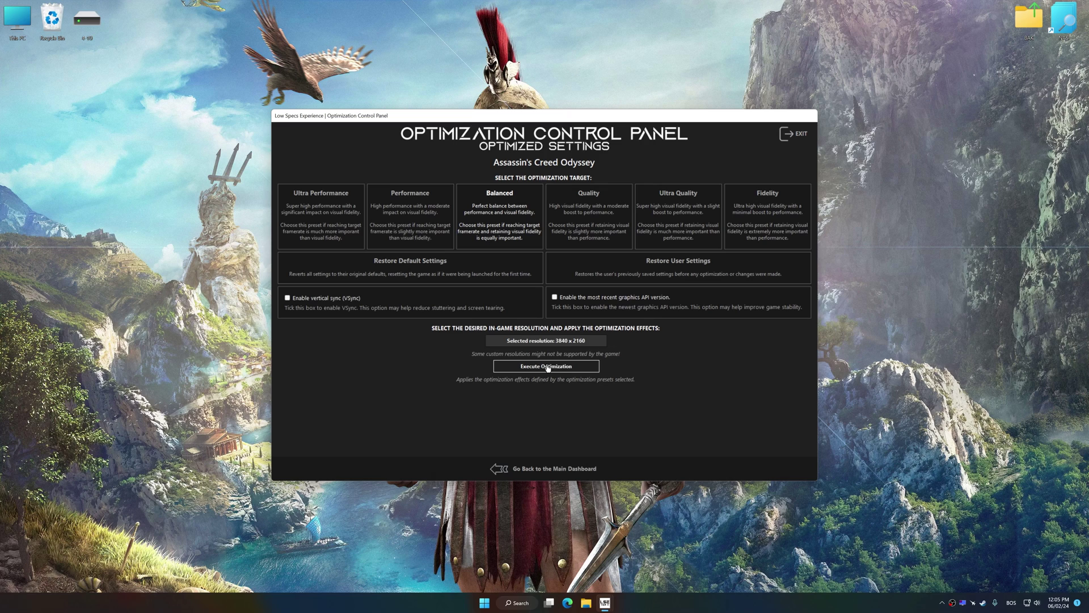
# Execute the Balanced 3840 x 2160 optimization, then restore the backed-up user settings, confirming Yes
pyautogui.click(547, 367)
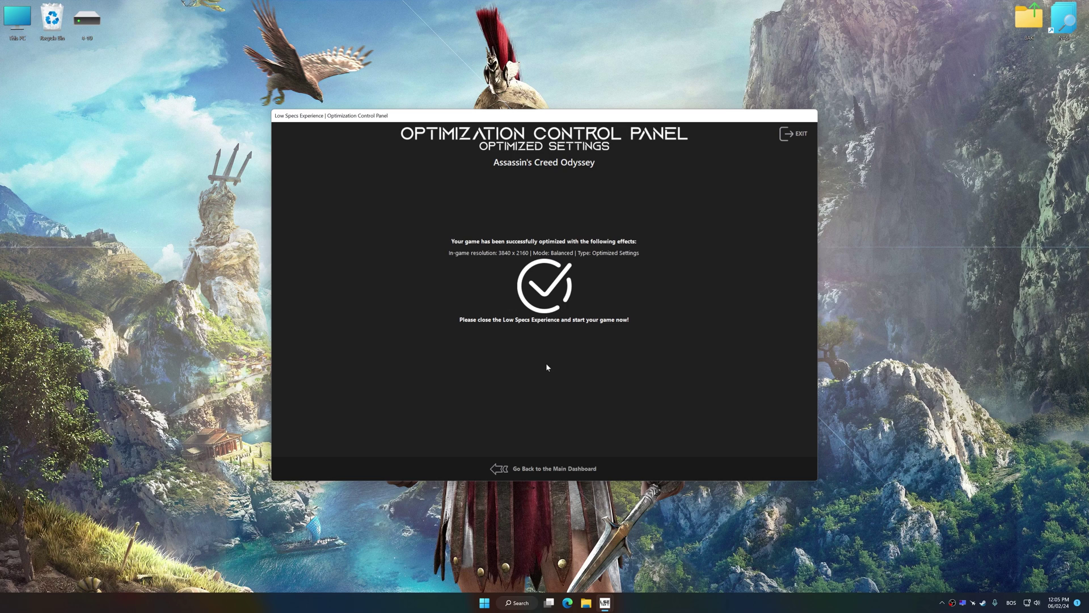
pyautogui.click(545, 468)
pyautogui.click(597, 345)
pyautogui.click(663, 267)
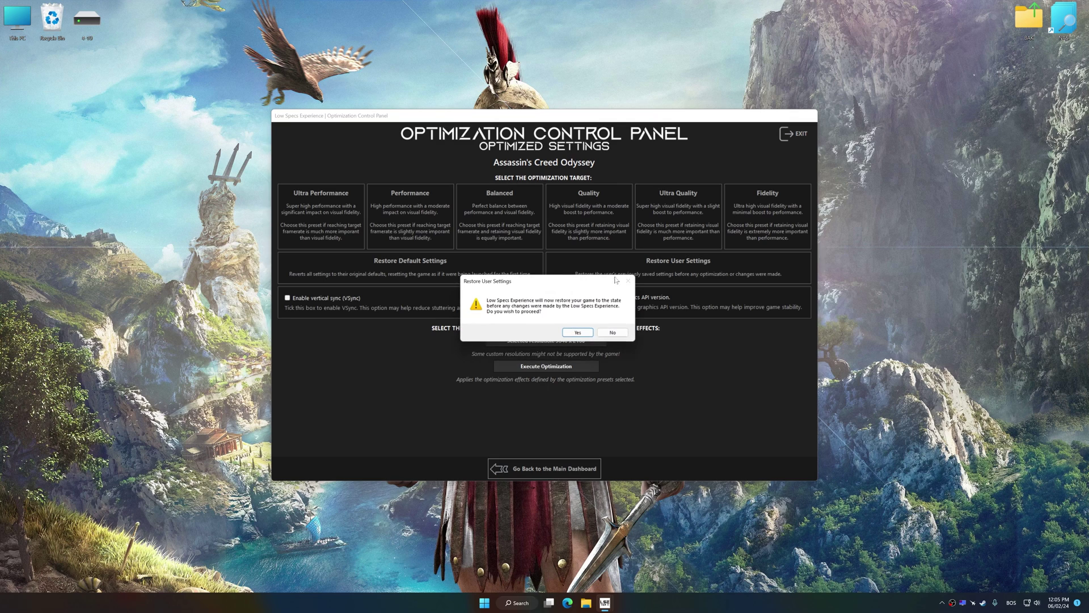
pyautogui.click(579, 333)
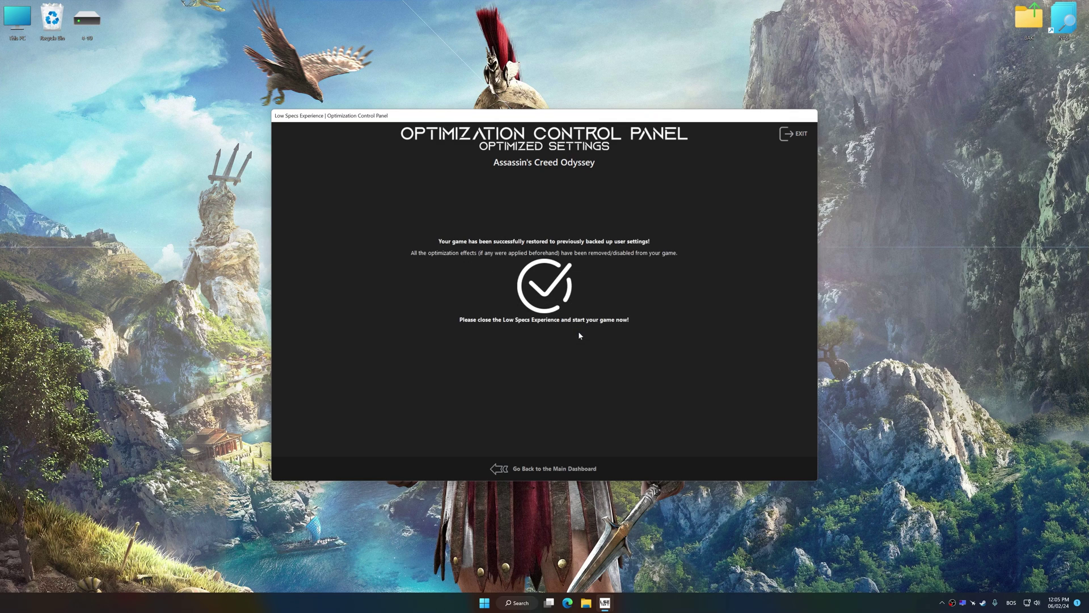